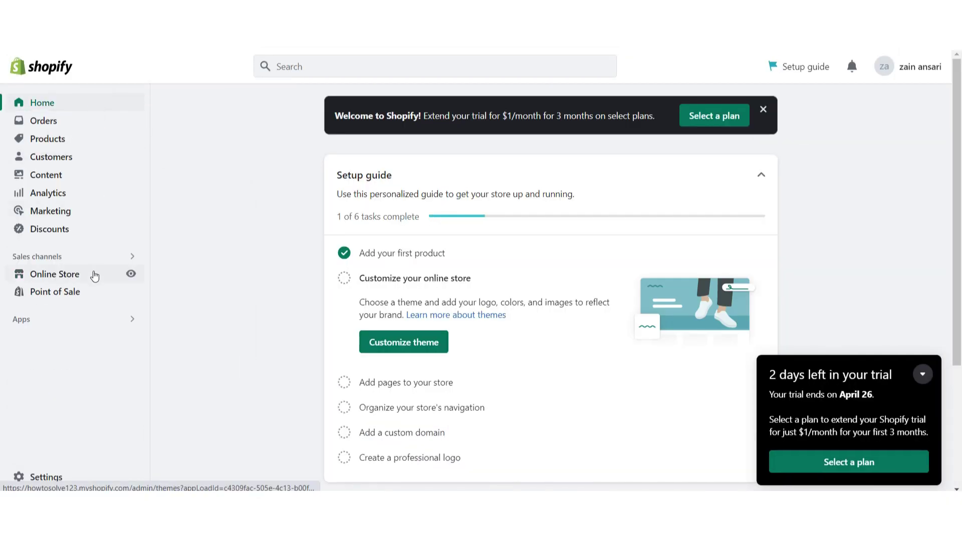
Go to the Online Store Themes page from the Shopify admin sidebar.
left_click(96, 275)
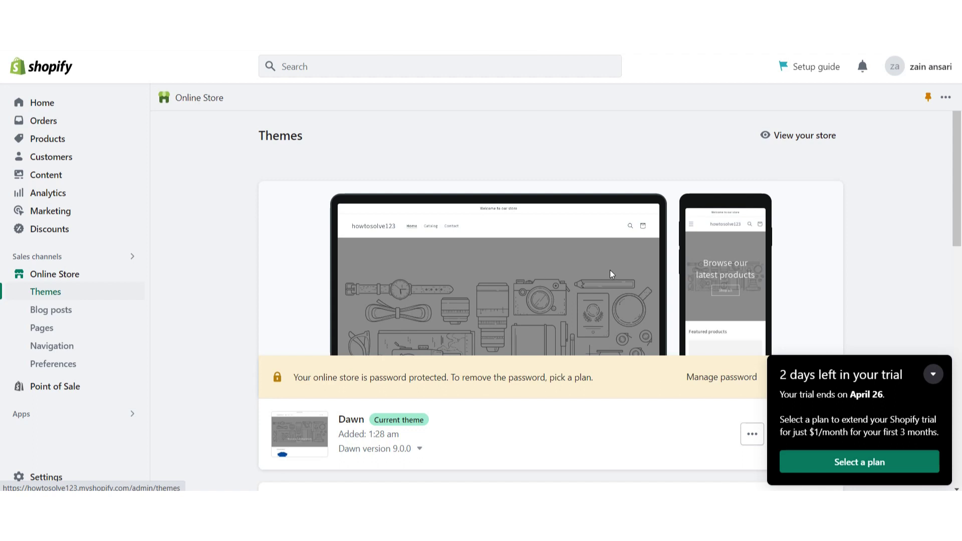
scroll(609, 270, "down", 5)
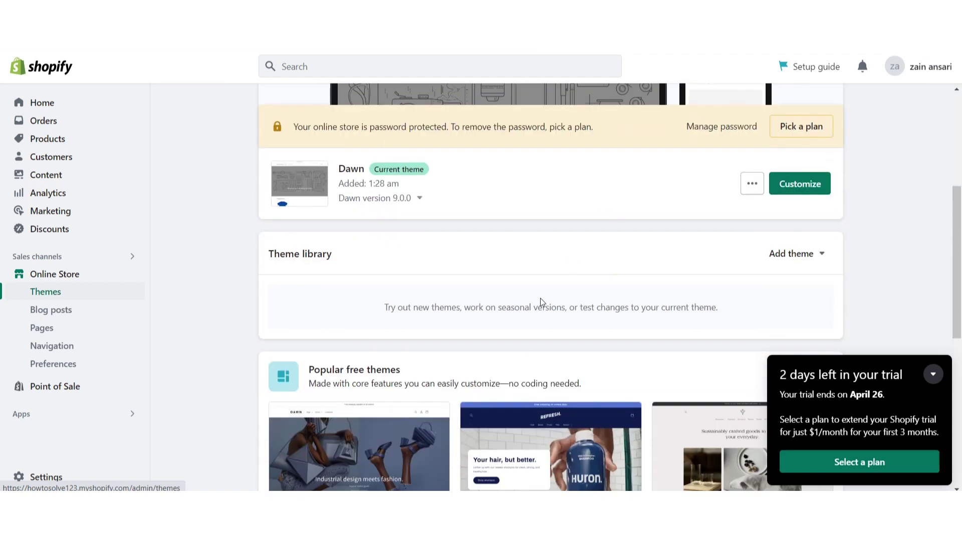
scroll(444, 393, "down", 4)
scroll(573, 303, "up", 4)
scroll(606, 292, "down", 1)
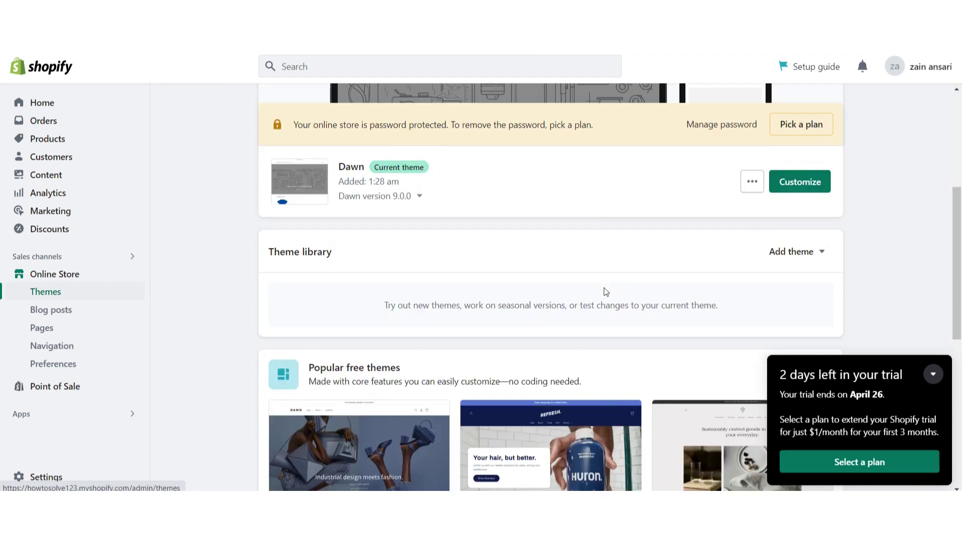
scroll(603, 292, "down", 5)
scroll(604, 288, "up", 3)
Start customizing the current Dawn theme in the theme editor.
left_click(798, 122)
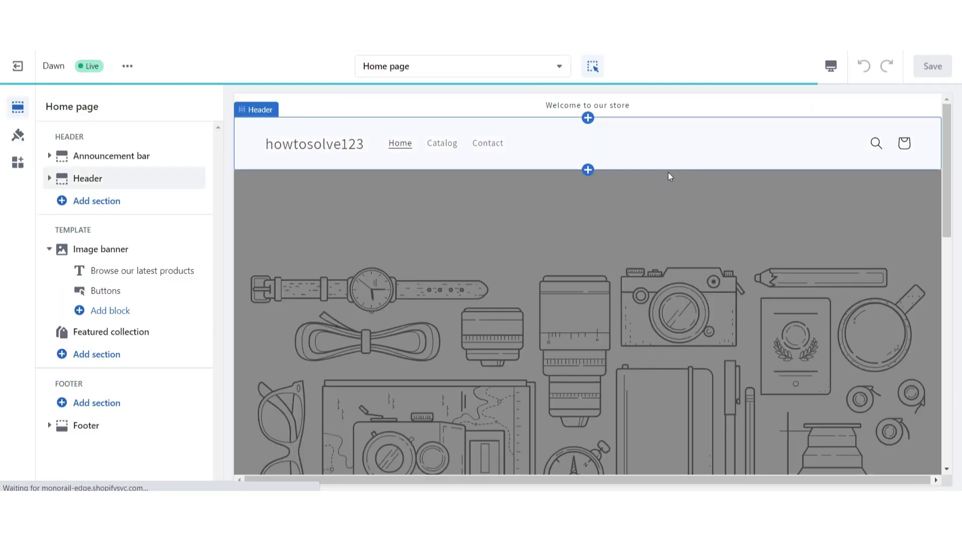
scroll(700, 184, "down", 2)
mouse_move(124, 249)
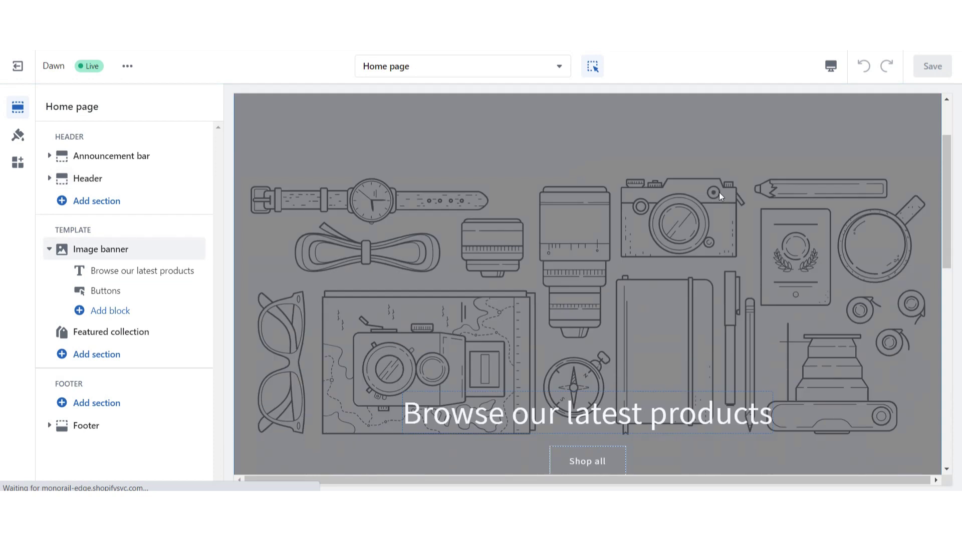
scroll(719, 193, "down", 2)
scroll(719, 192, "up", 5)
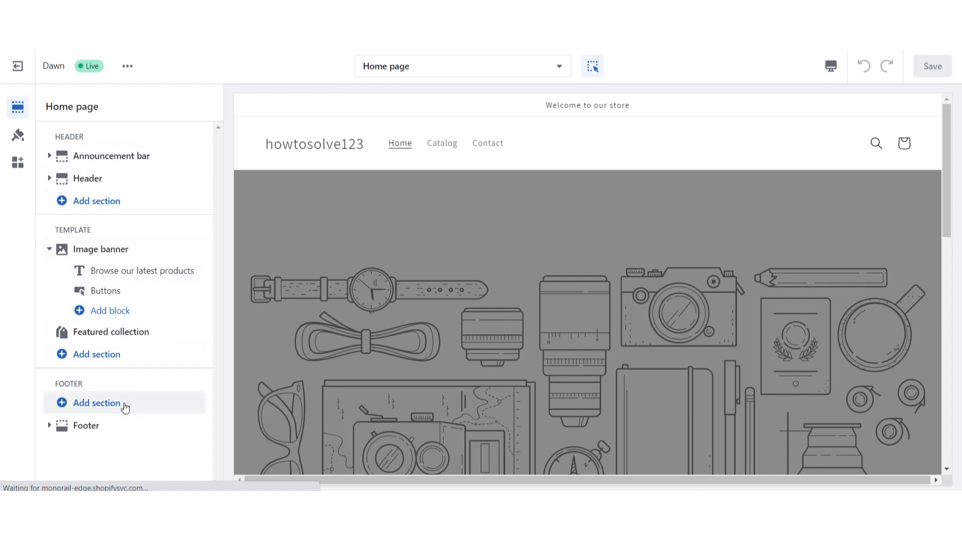
Add an Email signup section to the footer area of the Dawn home page.
left_click(97, 403)
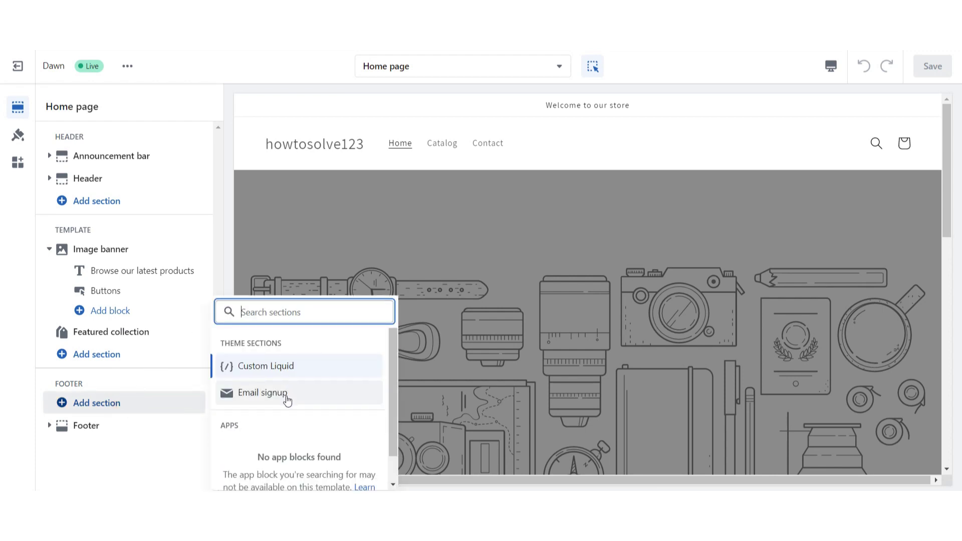
left_click(263, 392)
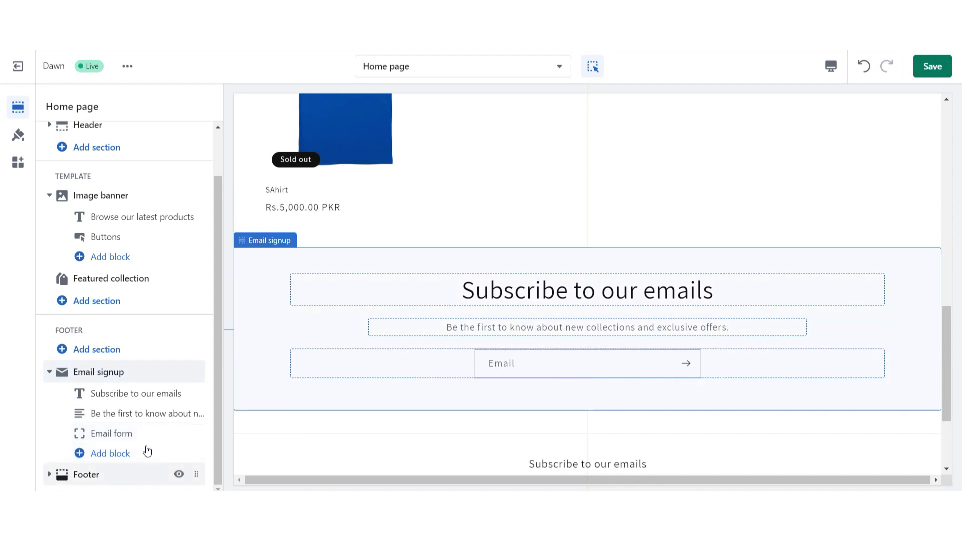
Inspect the signup section's Heading and Email form block settings.
left_click(138, 398)
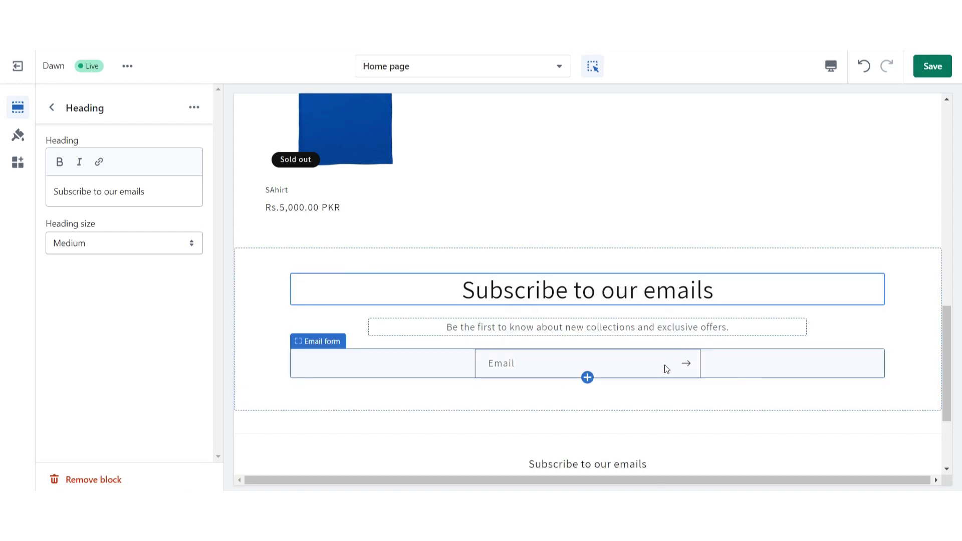
left_click(517, 371)
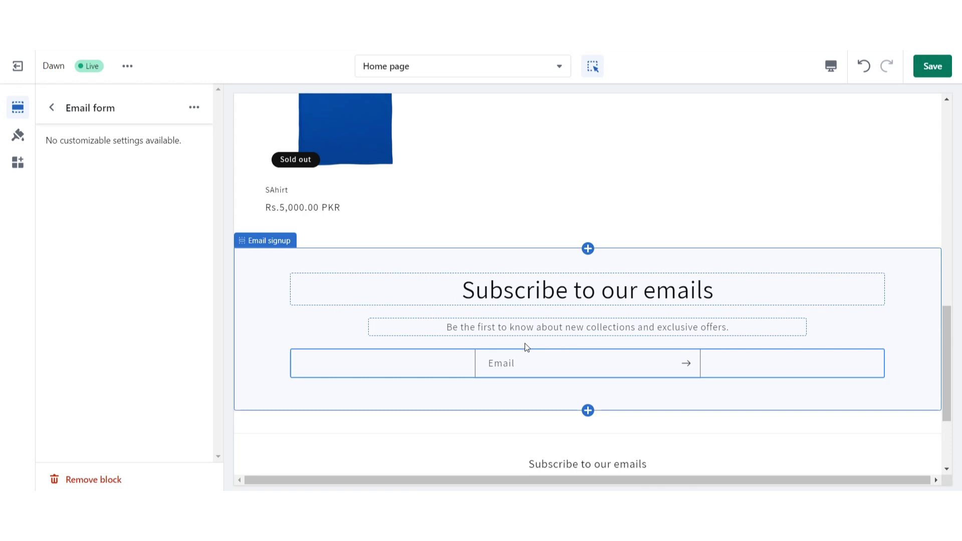
scroll(473, 290, "up", 3)
scroll(473, 289, "up", 3)
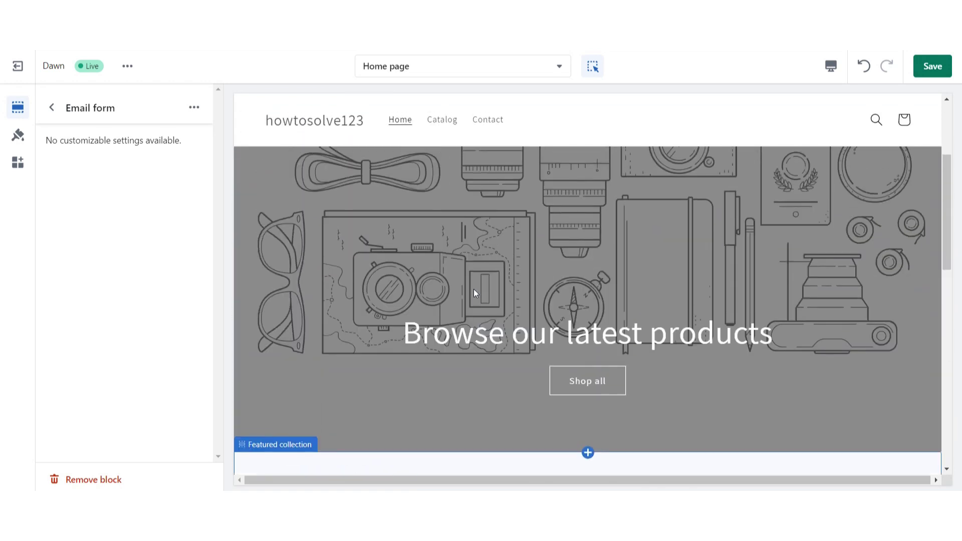
scroll(477, 296, "down", 3)
scroll(476, 295, "down", 3)
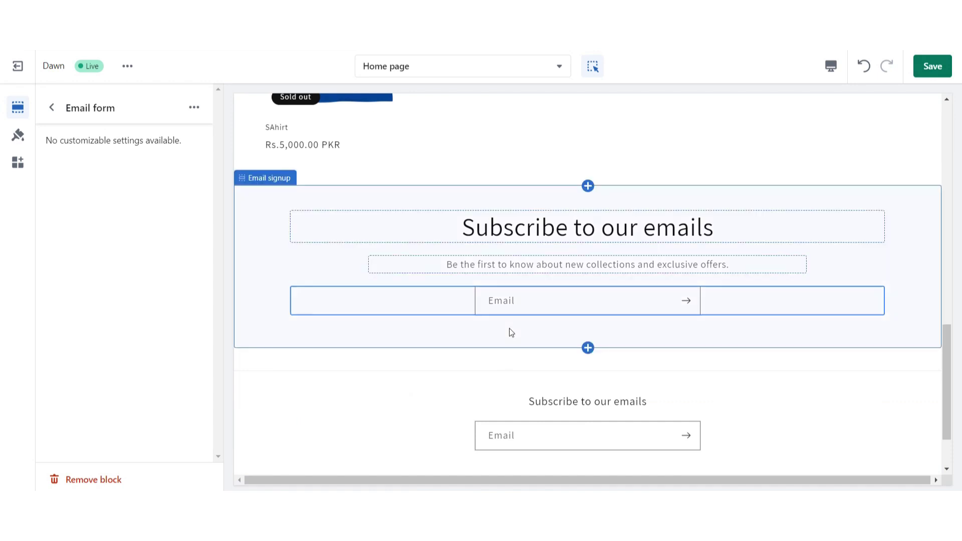
scroll(508, 331, "down", 1)
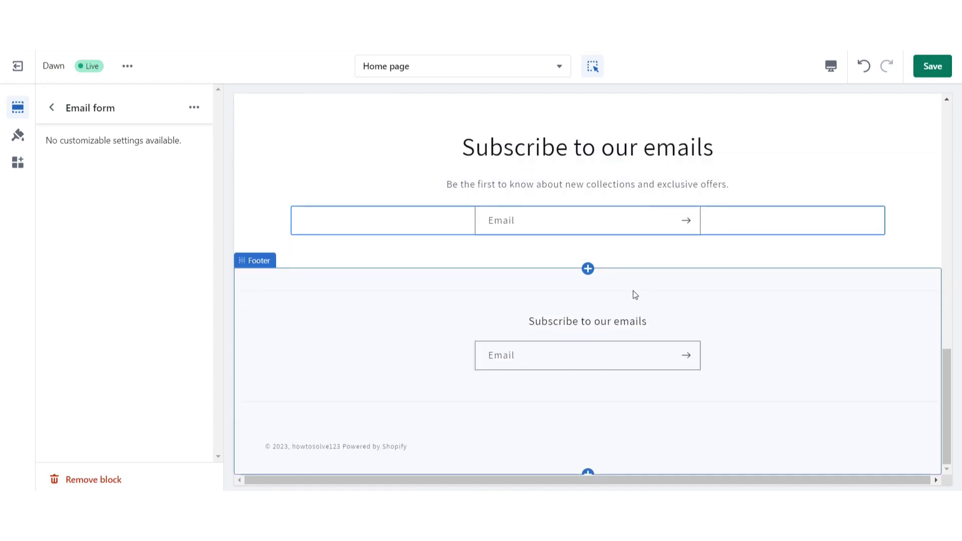